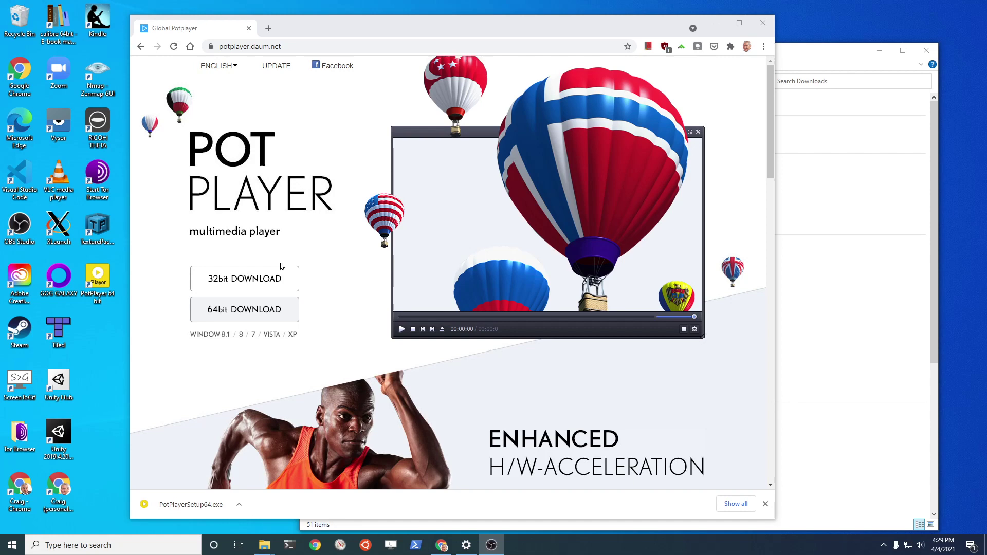
- Download the 64-bit PotPlayer installer and check the RICOH THETA download page for the live-streaming driver
click(288, 320)
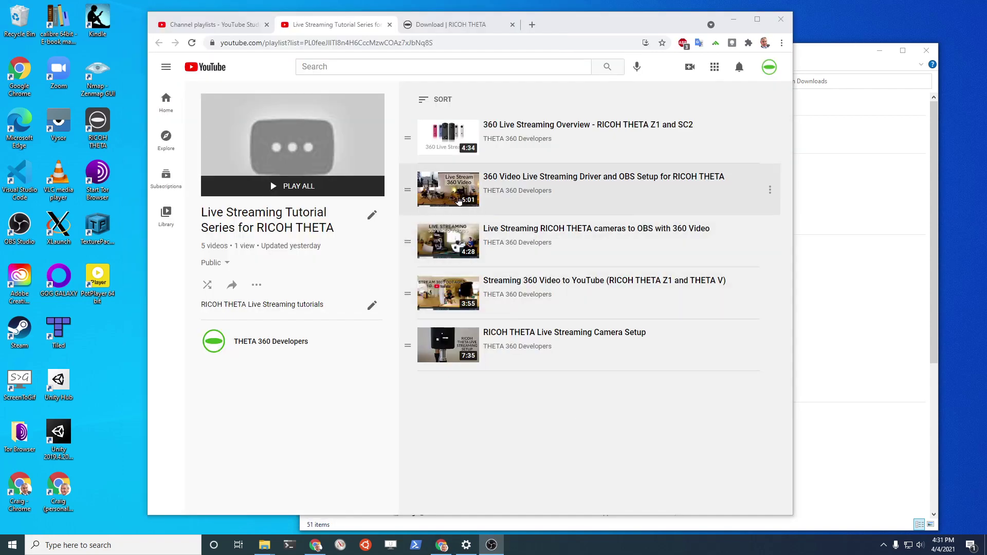
click(460, 29)
scroll(396, 303, down, 8)
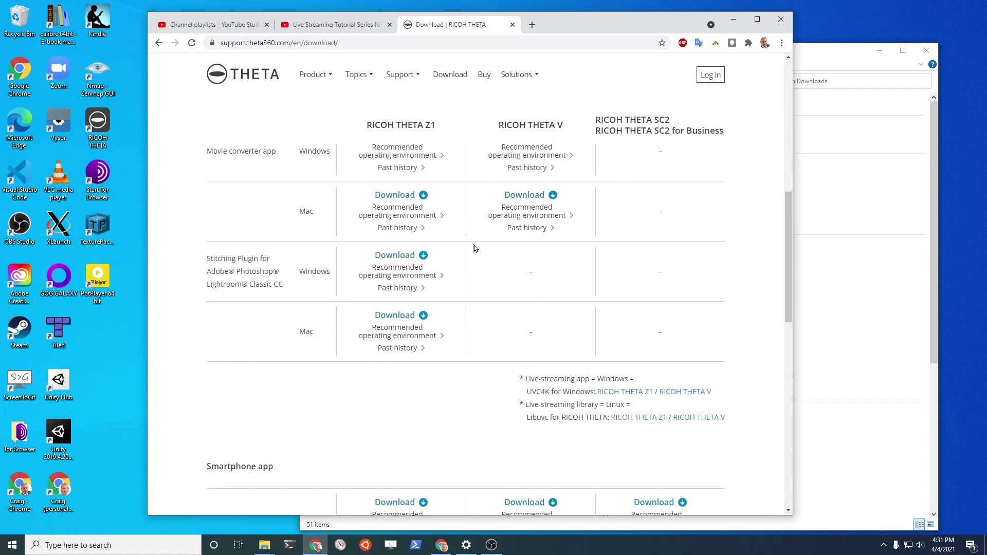
click(333, 24)
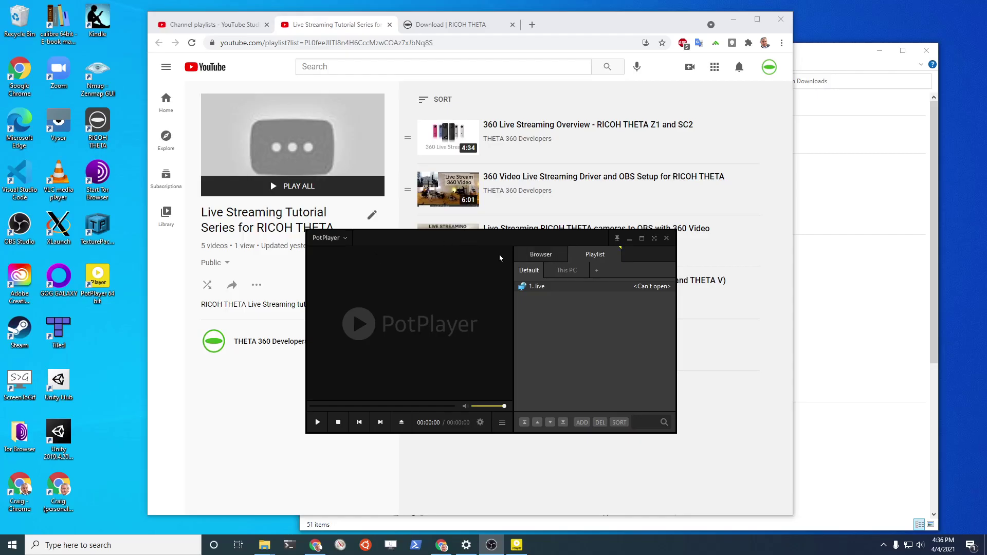
- Open the connected webcam or other device as PotPlayer's video source
click(345, 238)
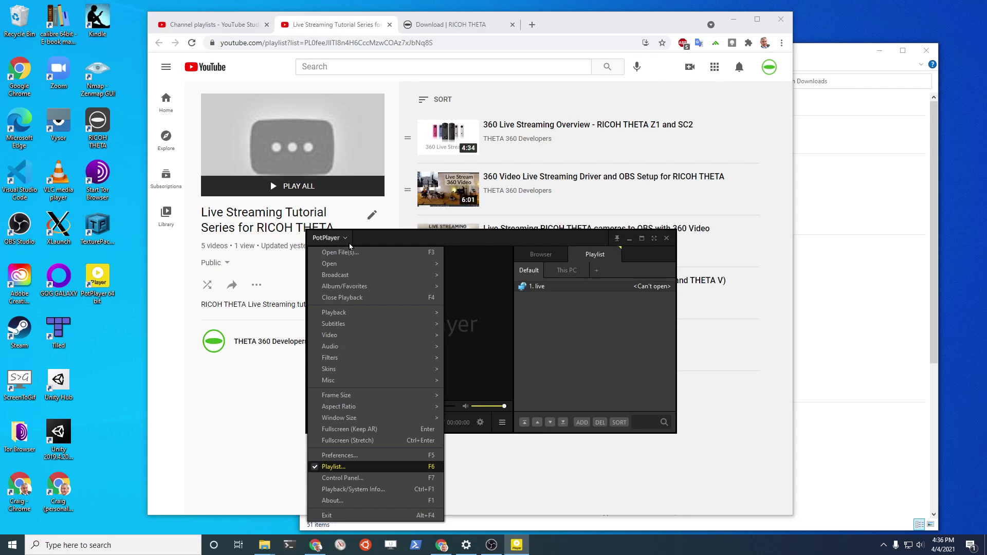
mouse_move(352, 266)
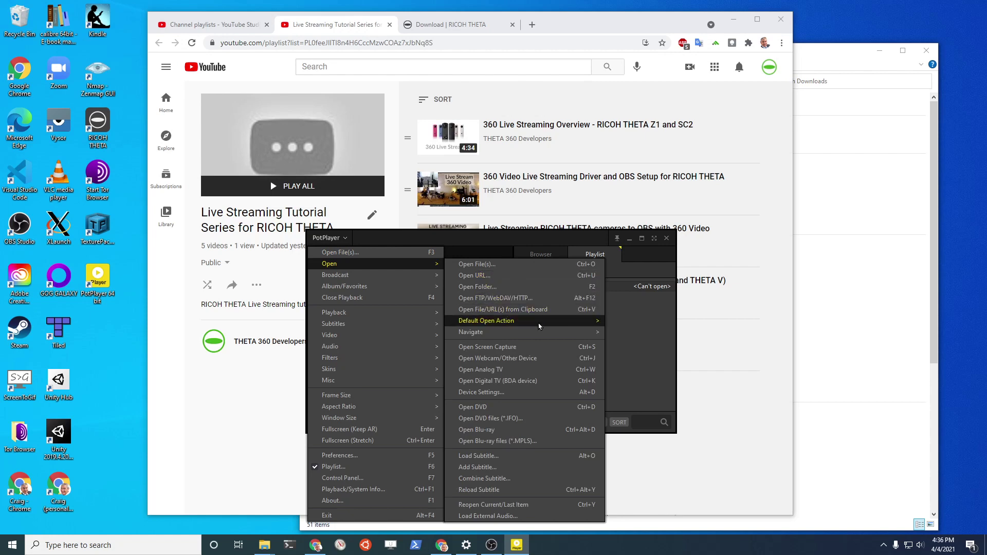
click(546, 362)
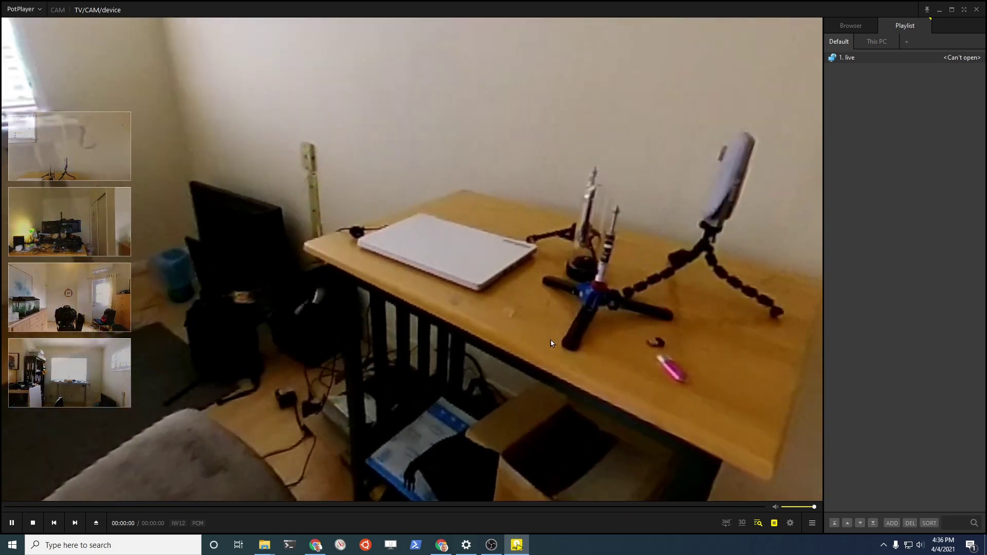
- View the live 360° stream from each of the four camera angles by switching between their thumbnails
click(59, 230)
click(58, 287)
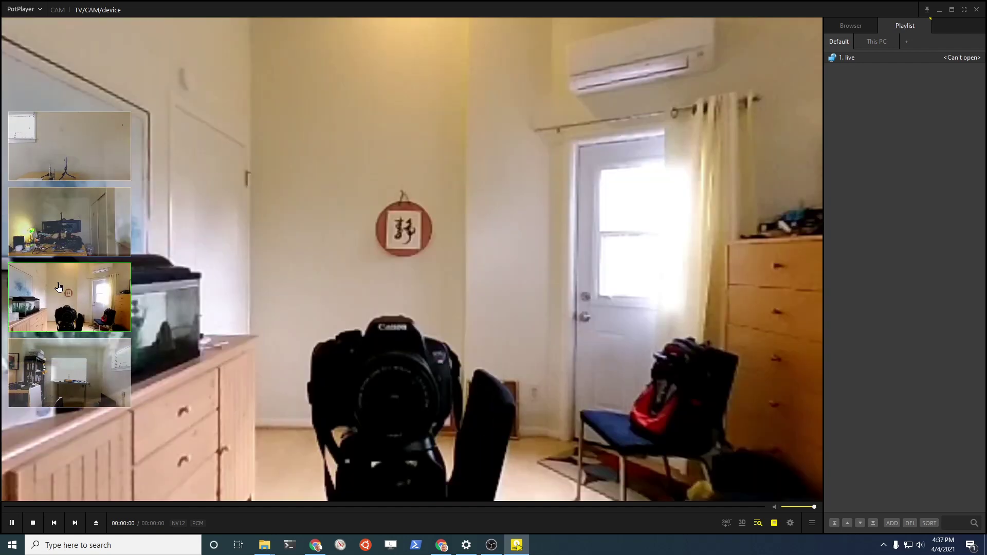
click(51, 366)
click(58, 301)
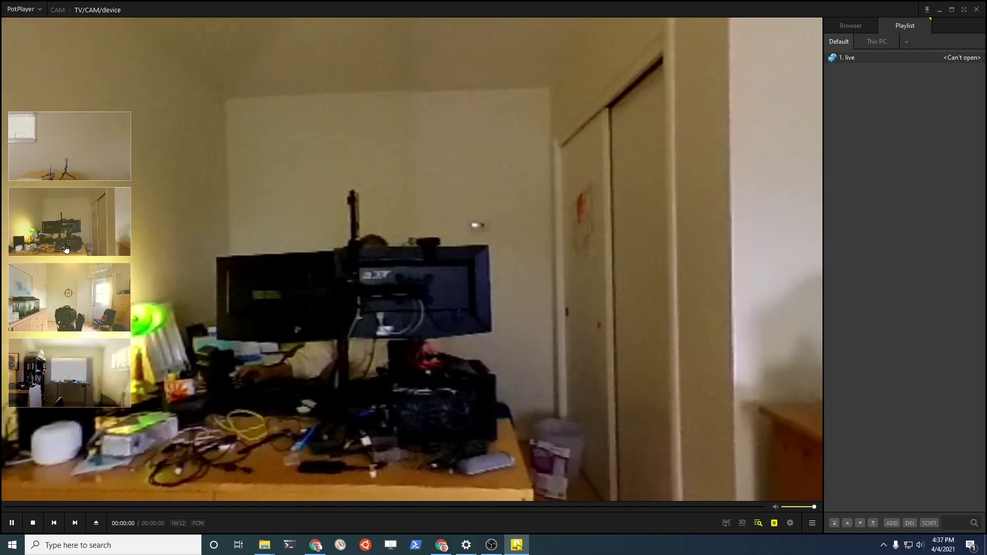
click(74, 155)
click(67, 221)
click(67, 280)
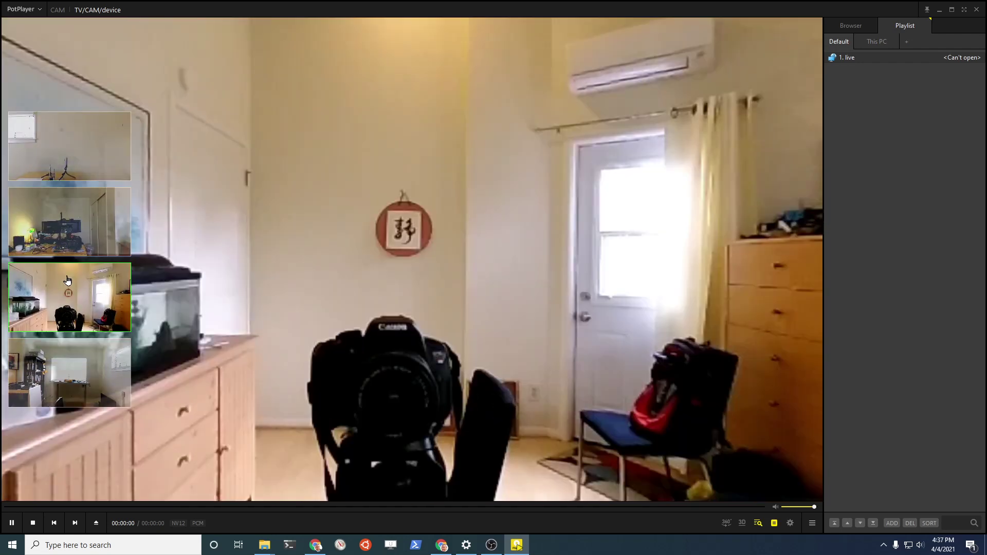
click(63, 355)
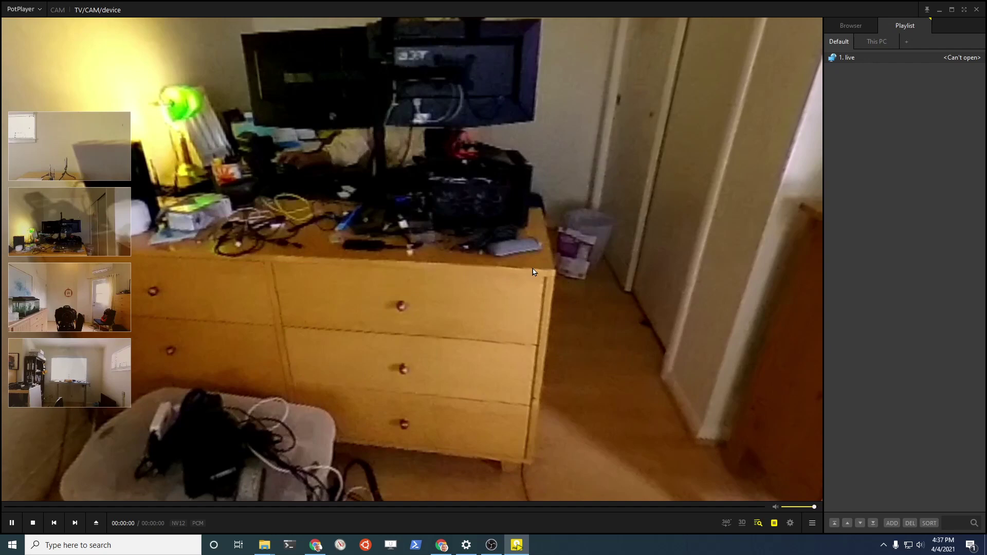
click(43, 293)
click(54, 229)
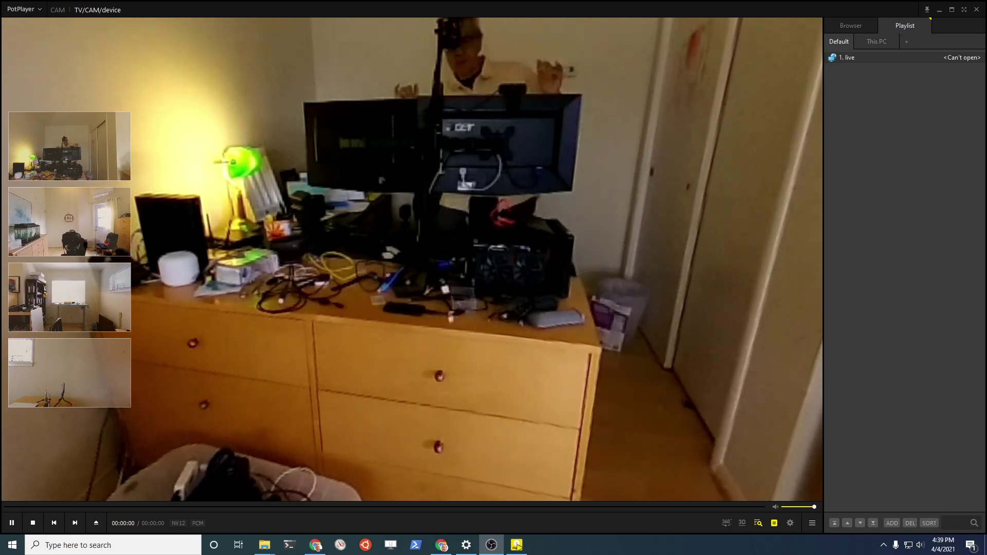
- Set the webcam video capture device to RICOH THETA V/Z1 4K in the preferences and save the change
right_click(452, 276)
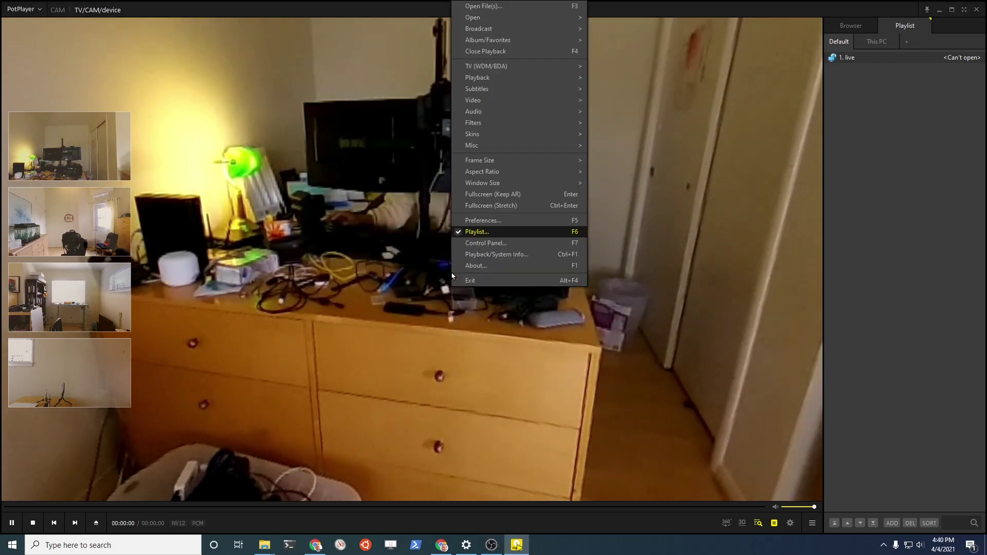
click(522, 225)
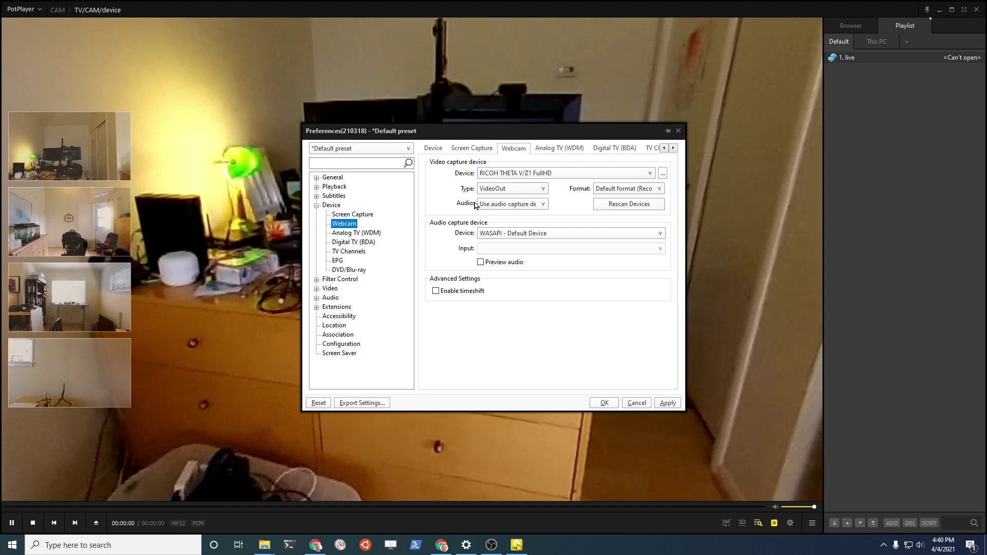
click(543, 175)
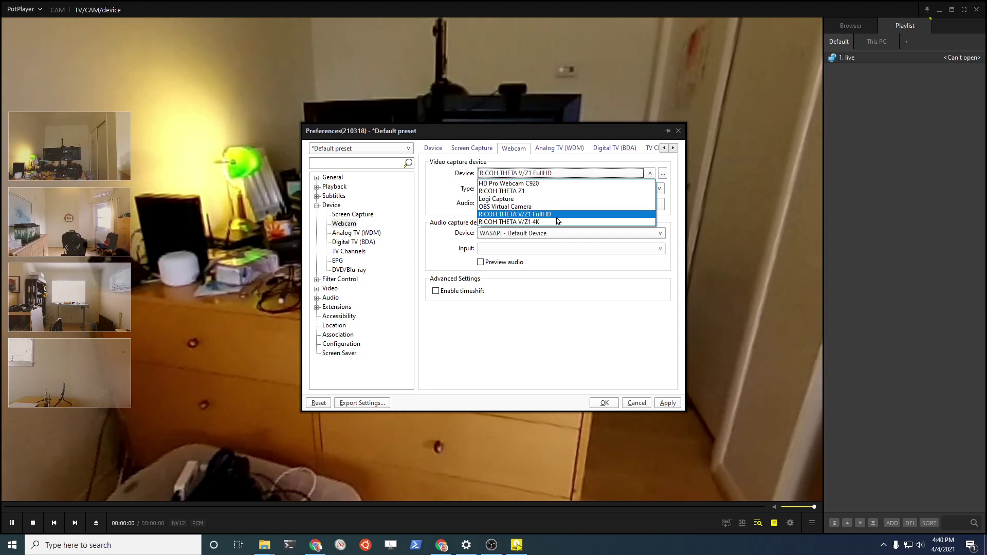
click(557, 222)
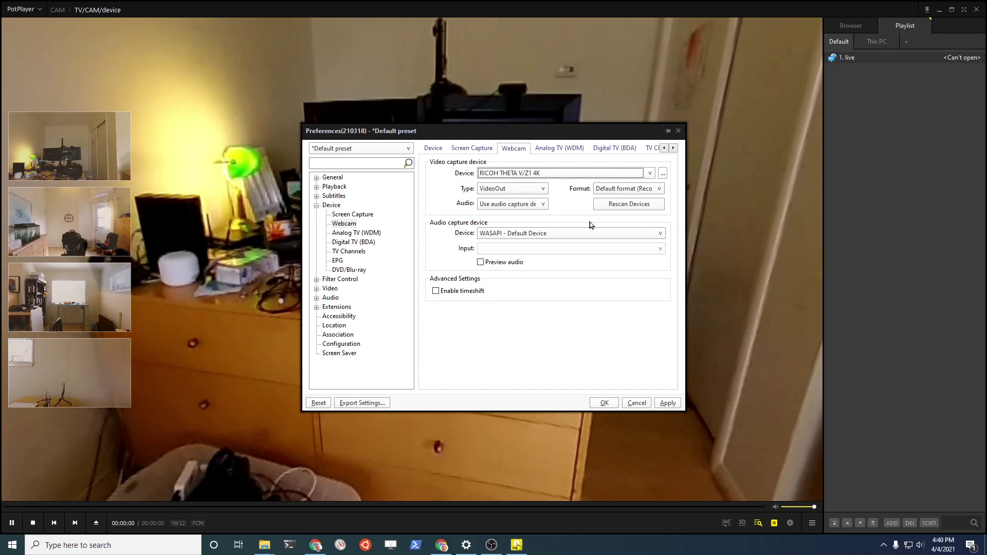
click(605, 403)
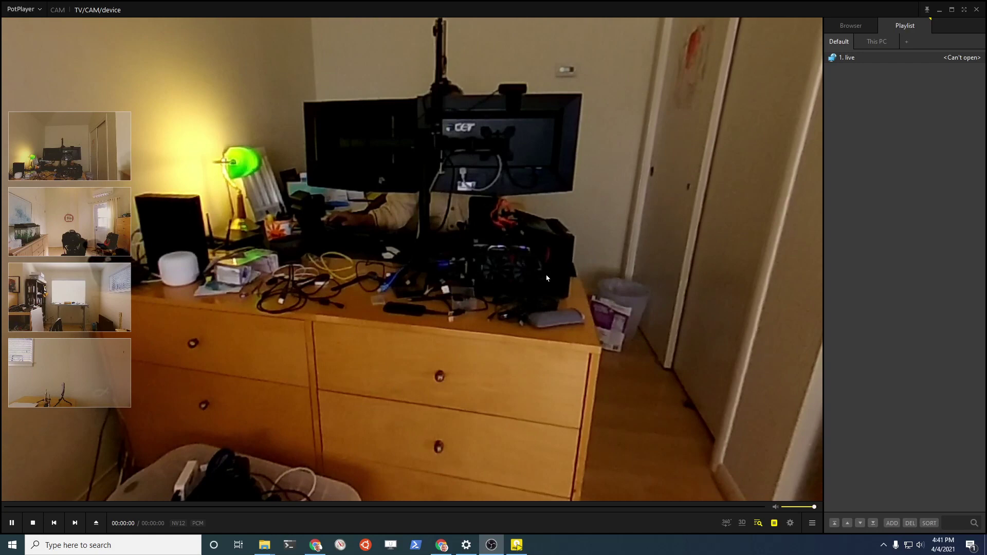
- Check the other camera angles of the live stream and rotate the 360° view toward the desk lamp
click(67, 214)
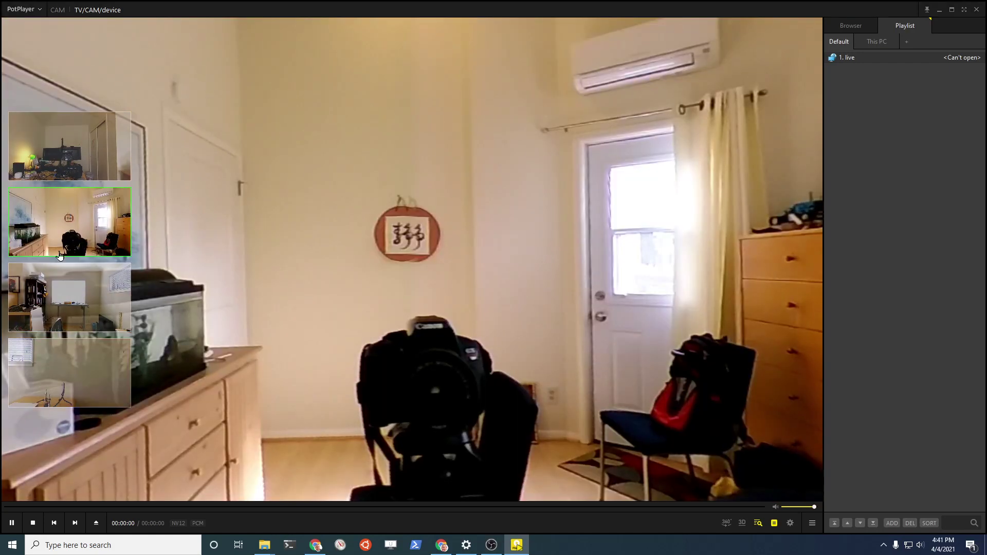
click(67, 289)
click(86, 171)
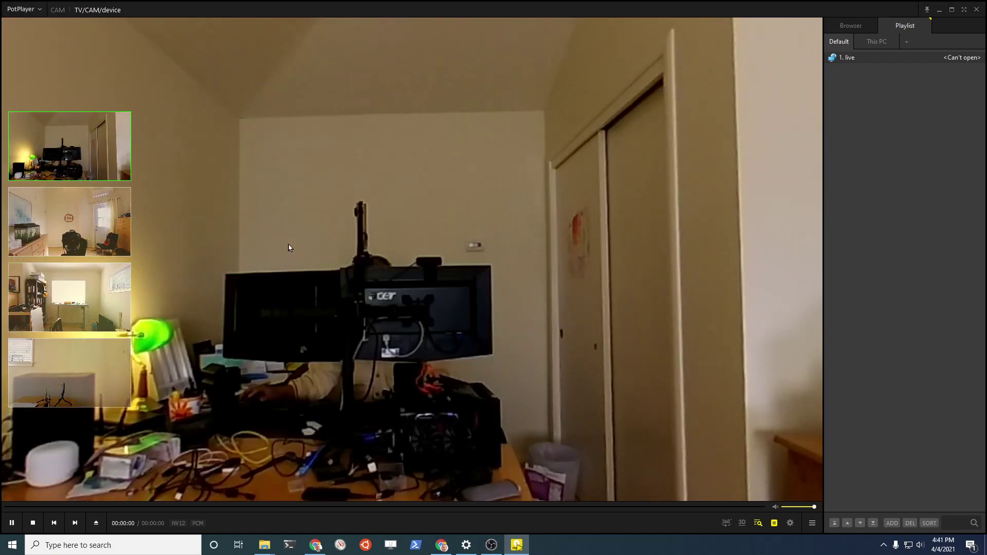
drag(285, 242, 414, 210)
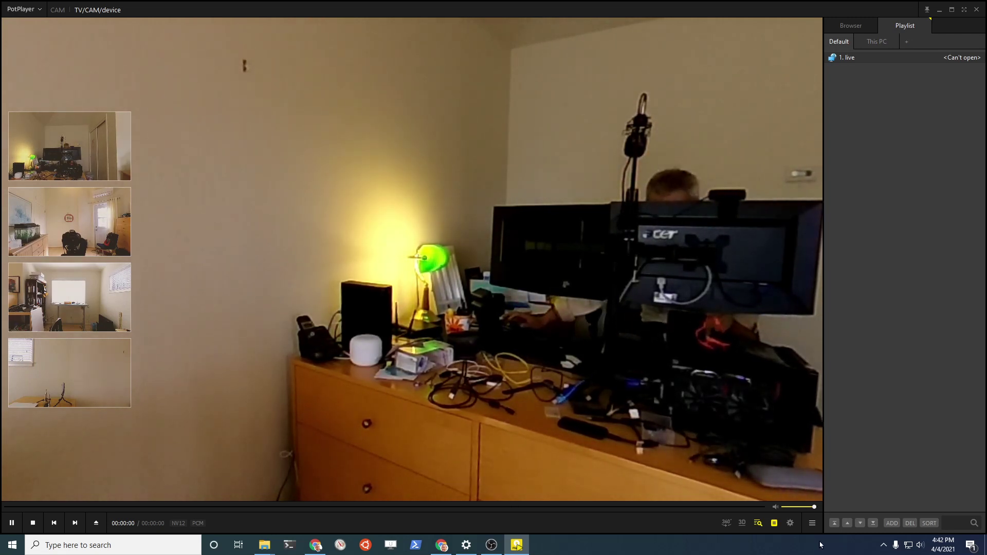
- Examine the available 360° video modes and projection options
click(726, 523)
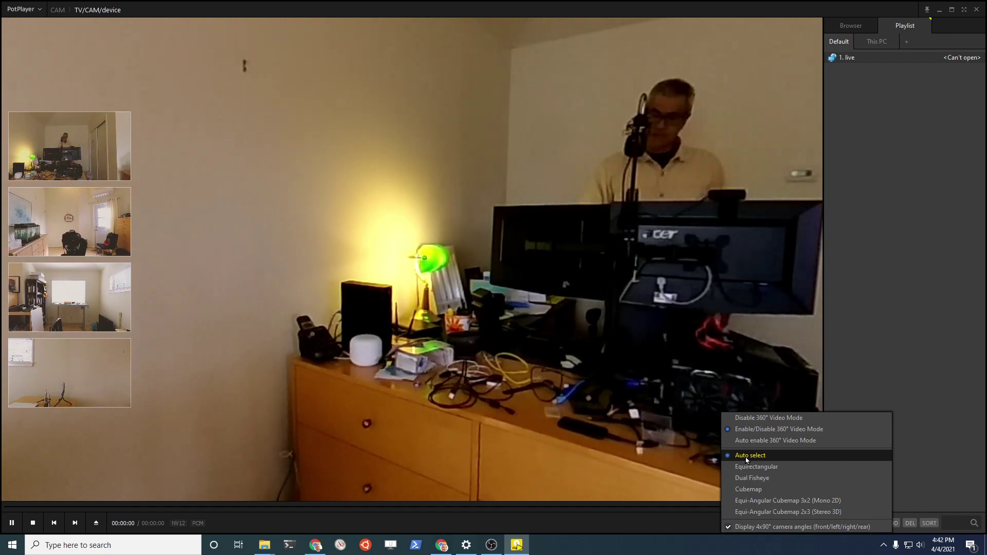
key(Up)
key(Up)
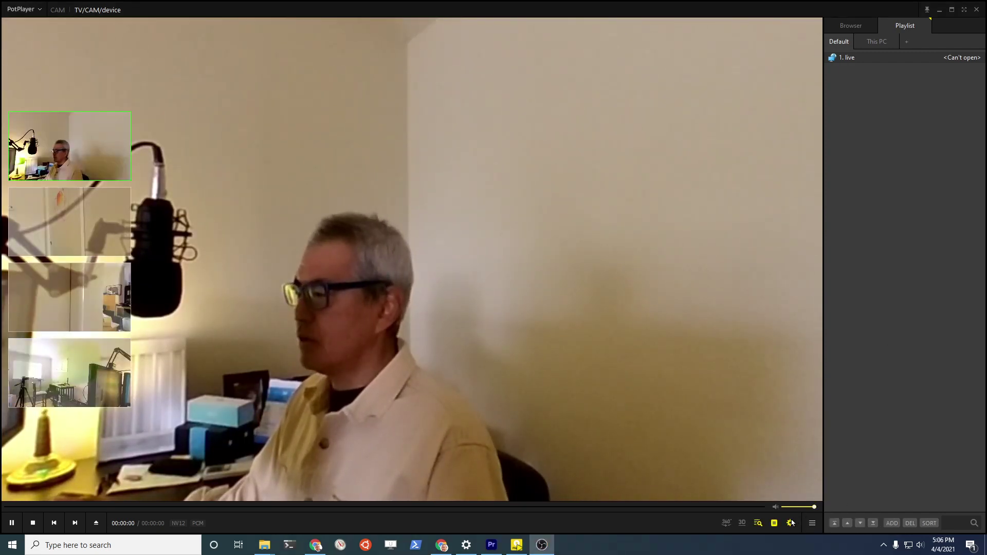
- Turn the display of the 4x90° camera angles off and back on
click(725, 521)
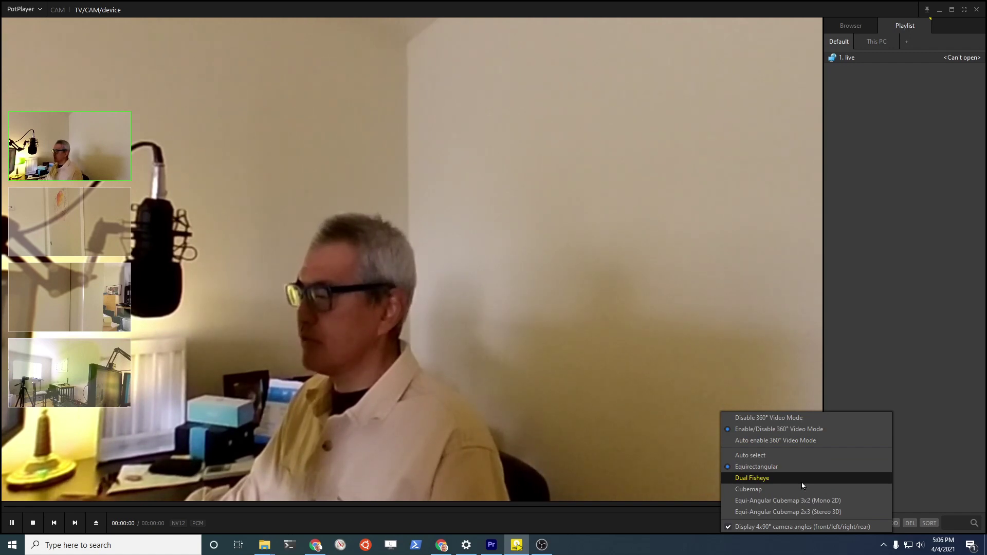
click(765, 527)
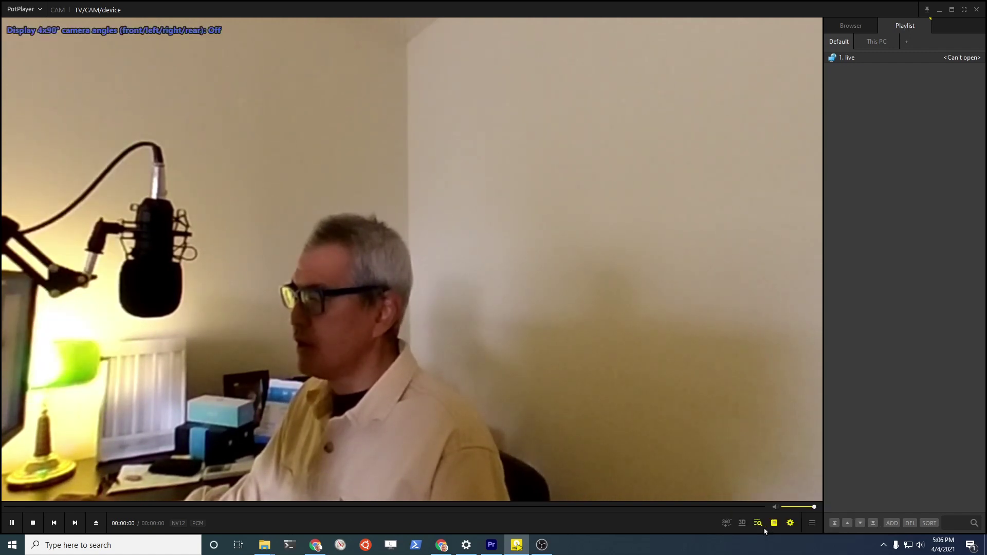
click(725, 525)
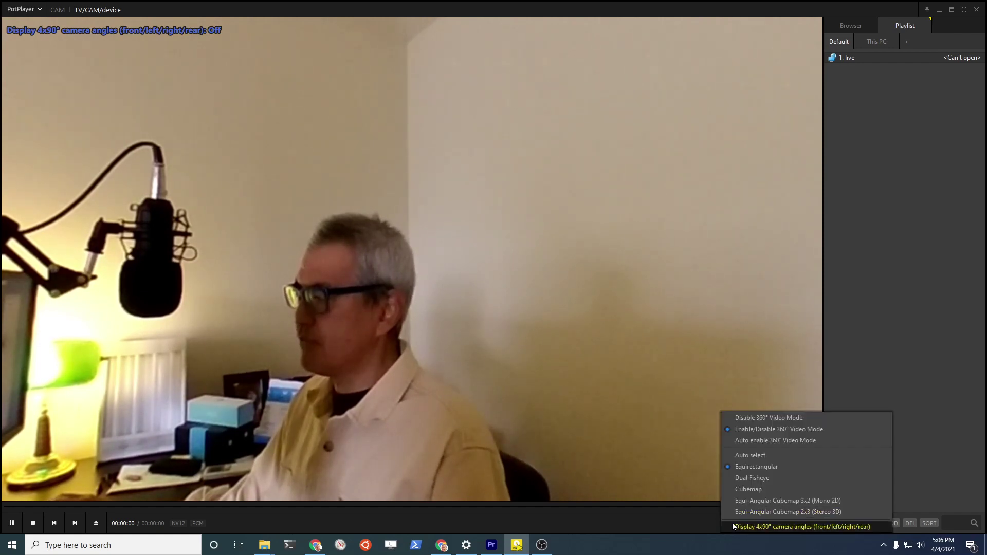
click(765, 526)
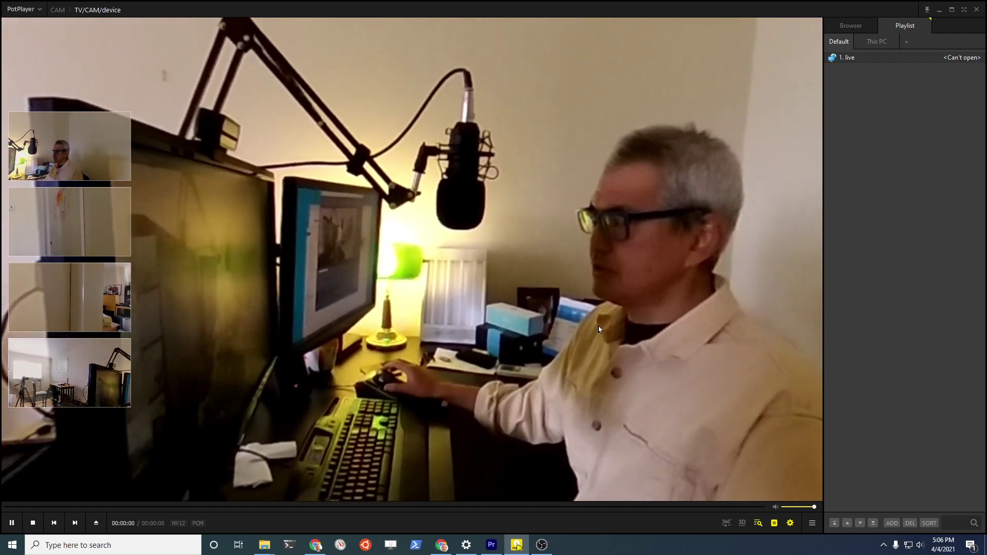
- Show the video adjustment controls, then raise the stream's brightness and lower its contrast and color slightly
click(791, 523)
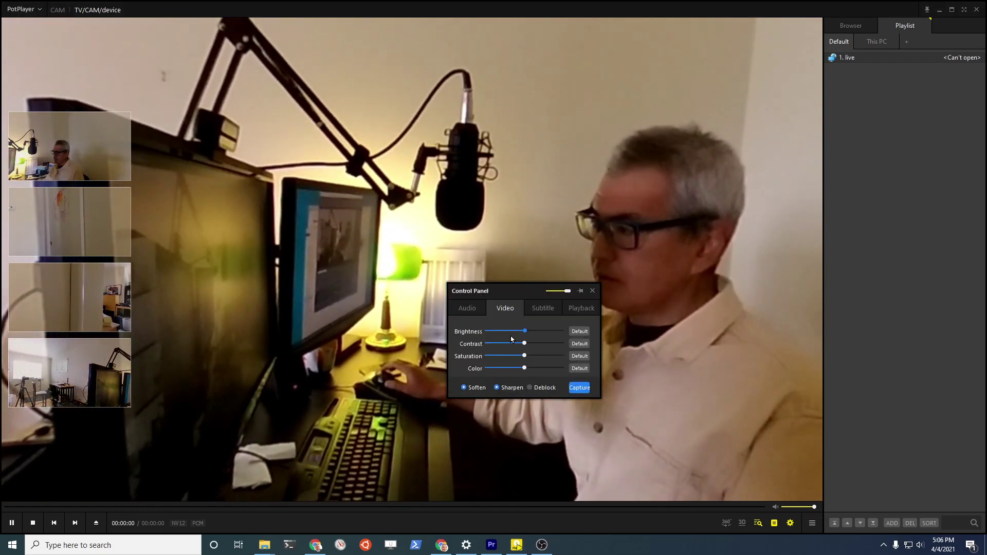
click(524, 332)
mouse_move(524, 332)
mouse_down()
mouse_move(533, 339)
mouse_move(527, 370)
mouse_move(517, 370)
mouse_move(532, 370)
mouse_move(514, 344)
mouse_up()
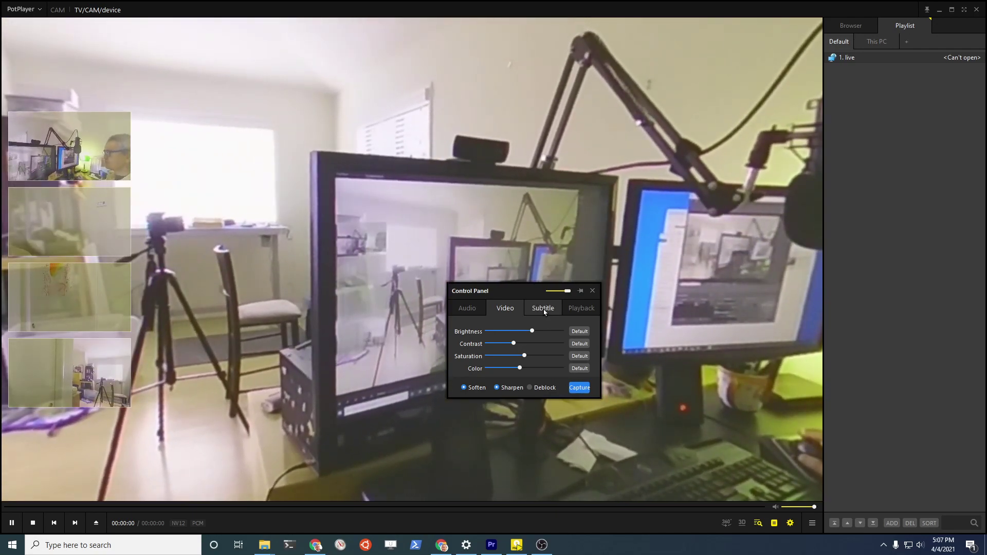
- Lower the stream's brightness and set its contrast to about 43% and saturation to 41.4%
drag(528, 288, 637, 68)
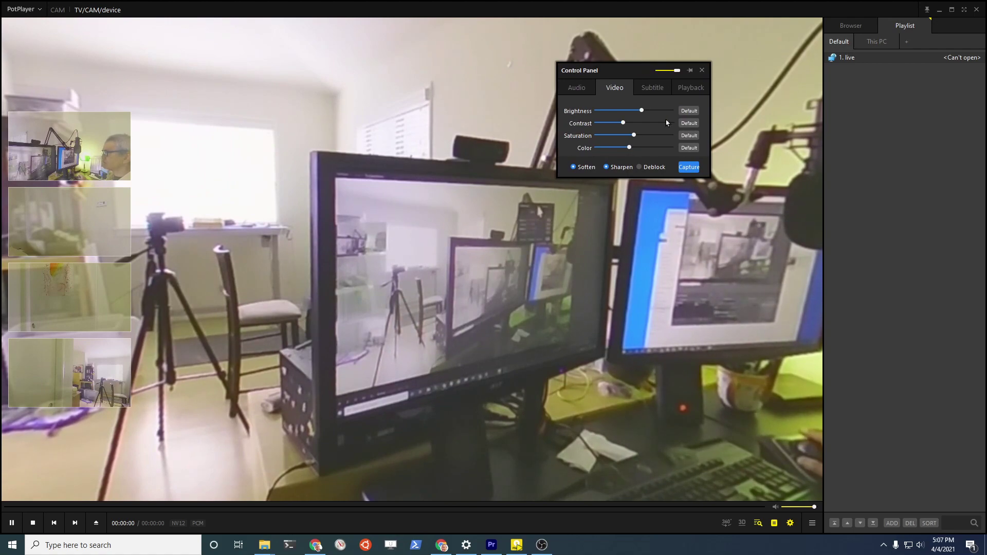
drag(640, 109, 618, 111)
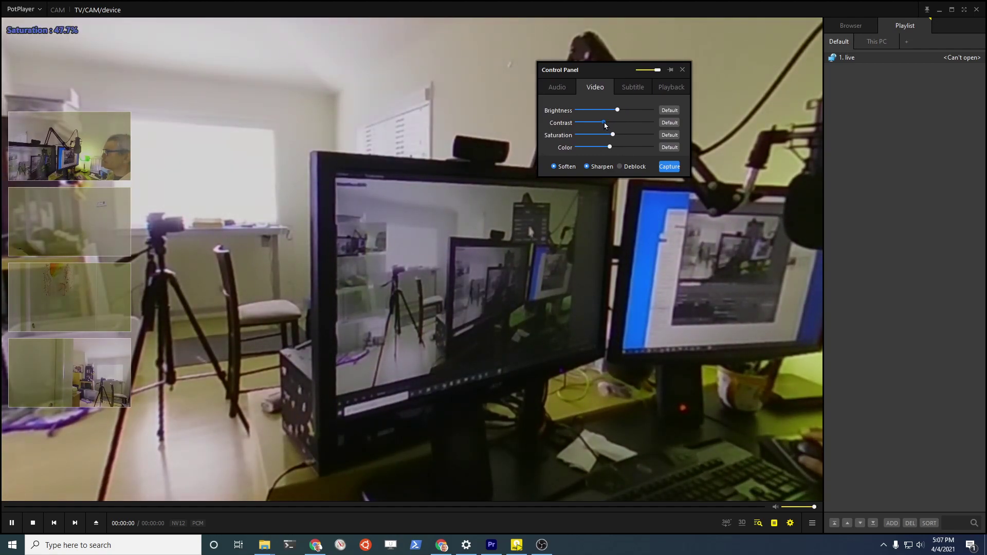
mouse_move(603, 123)
mouse_down()
mouse_move(619, 123)
mouse_move(612, 131)
mouse_up()
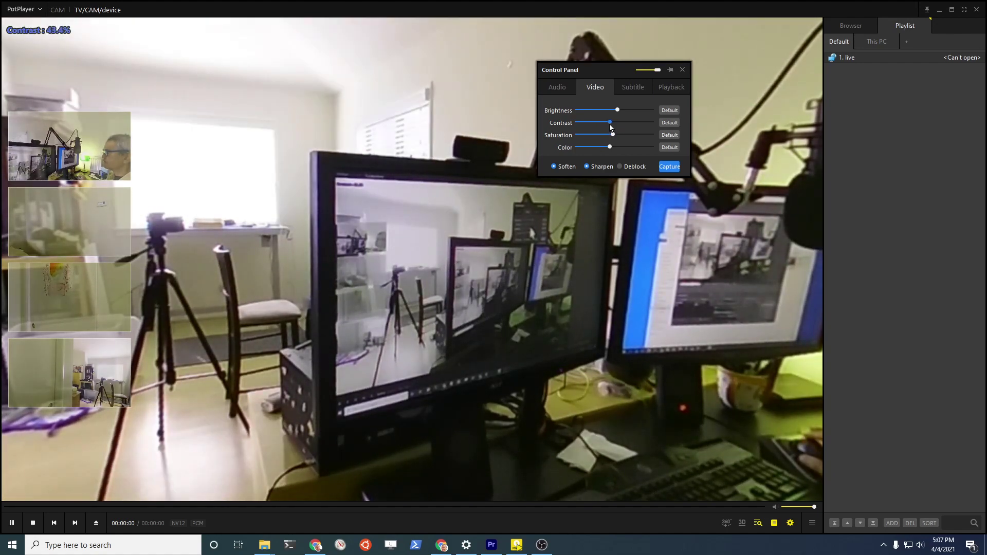
click(611, 136)
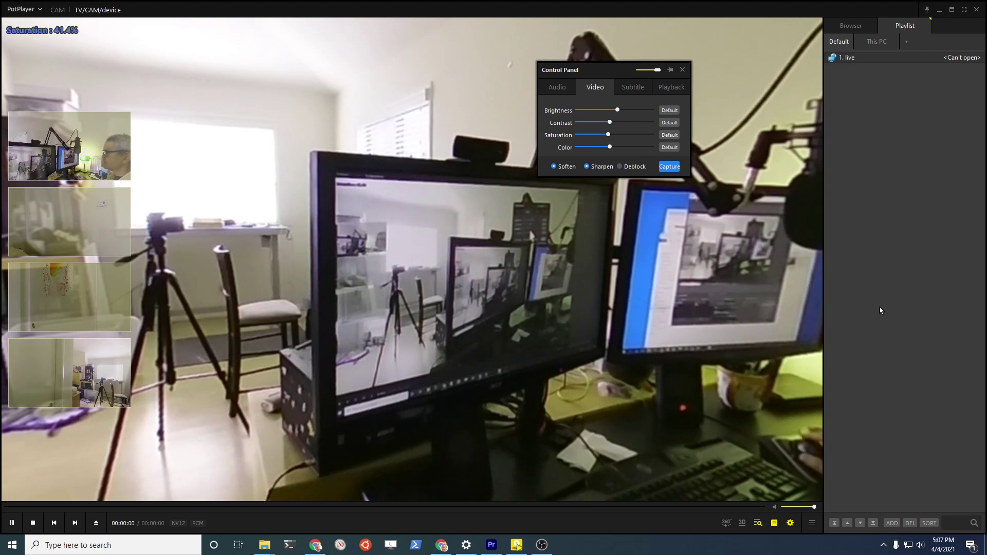